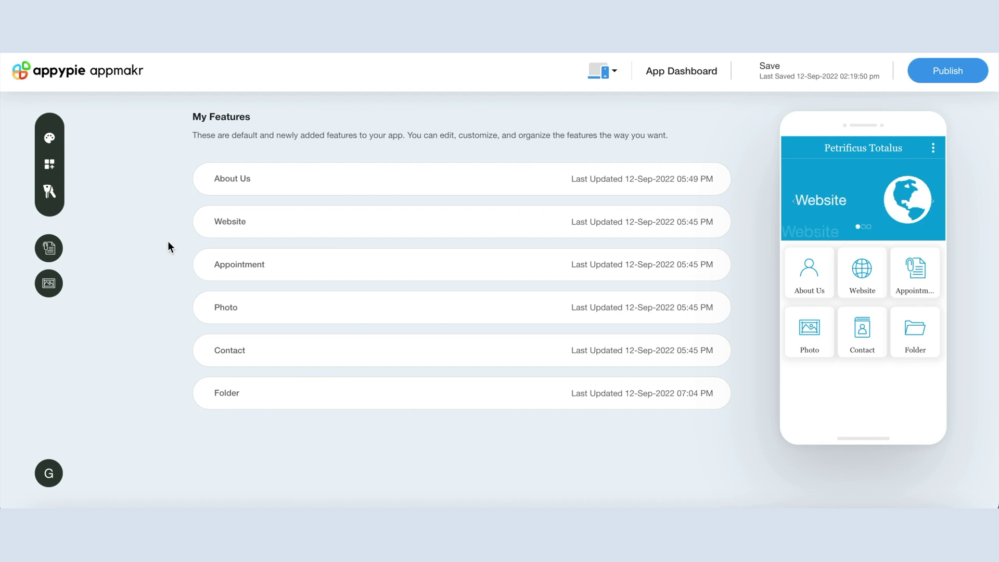
Open the Add Feature catalogue and browse the Social and Contact categories.
click(50, 166)
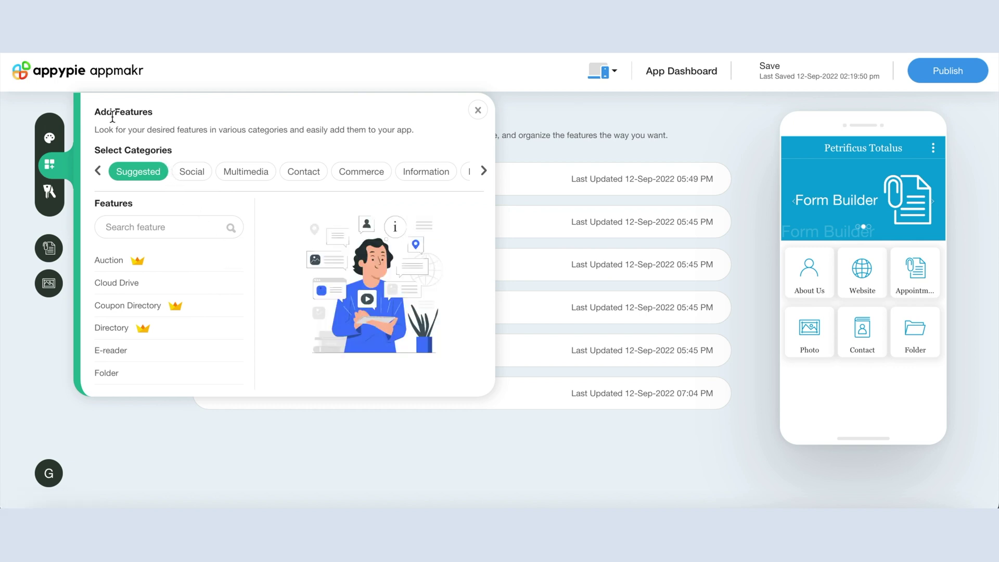
click(192, 170)
click(245, 170)
click(303, 171)
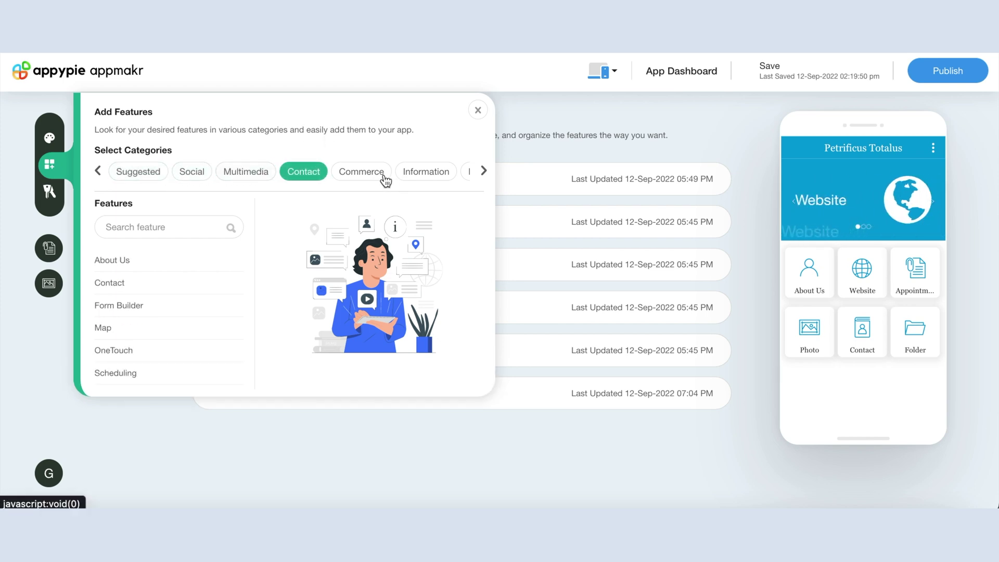
Browse the remaining categories including Beta, list all features, and view 3rd Party Store details.
click(484, 172)
click(485, 173)
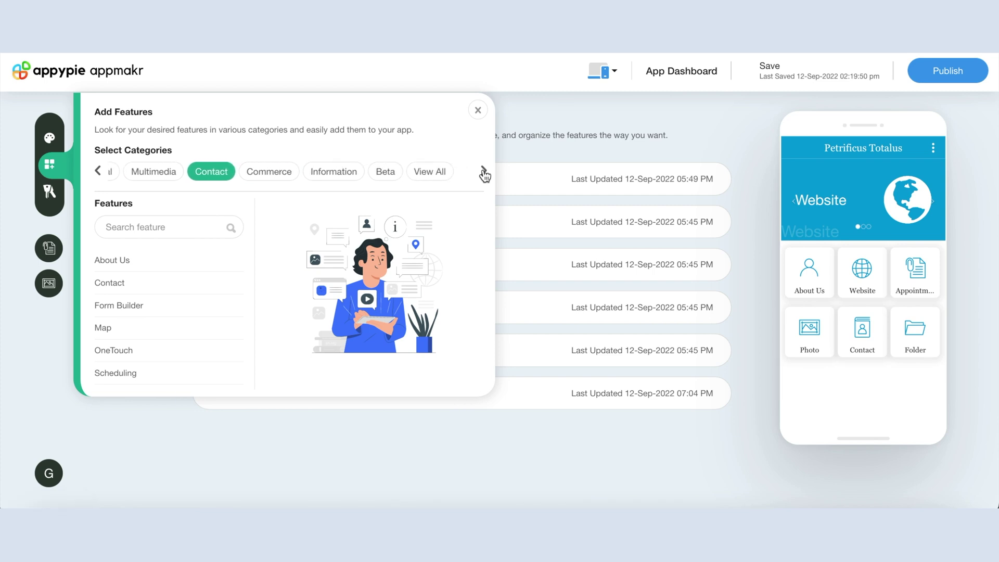
click(373, 173)
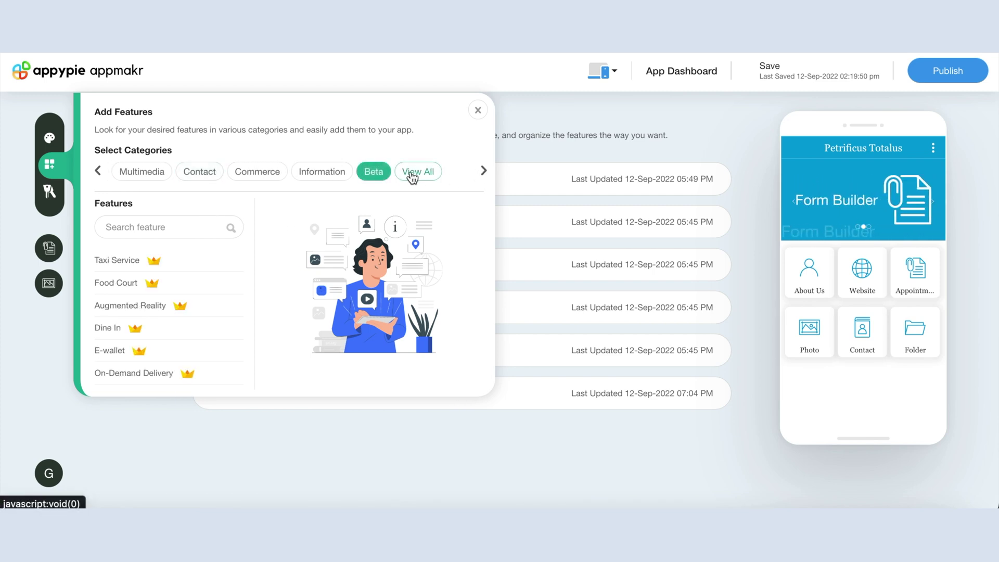
click(418, 174)
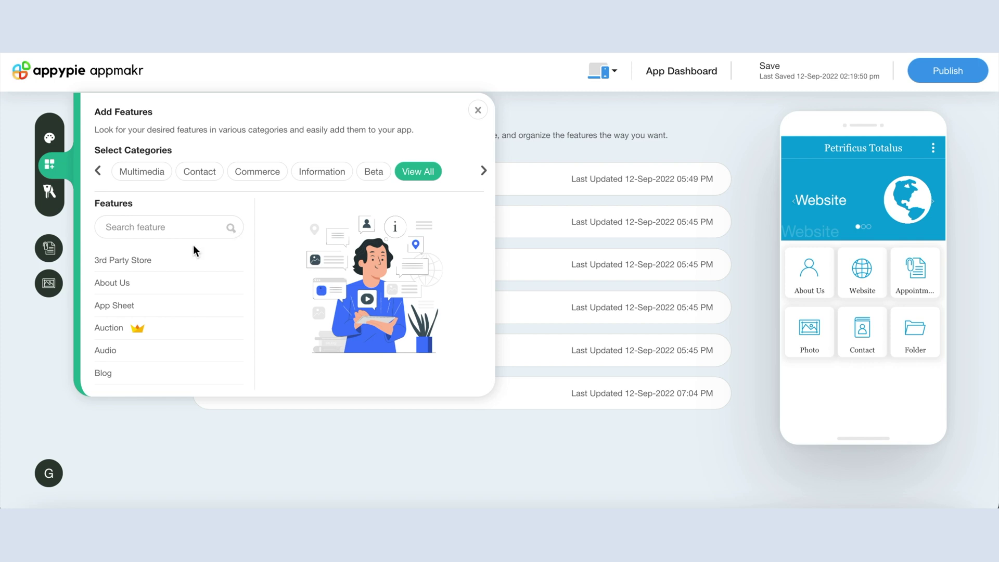
click(160, 260)
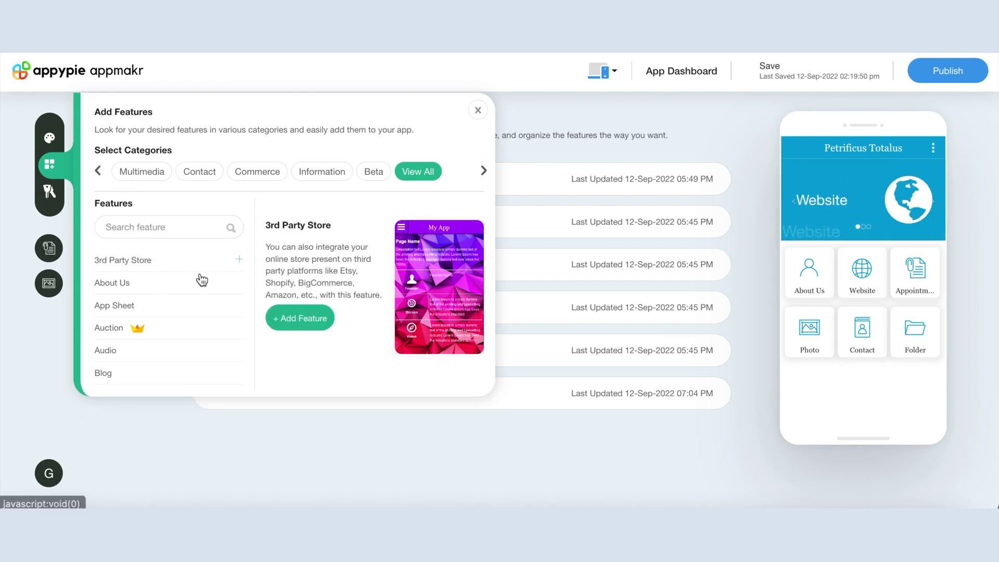
scroll(173, 327, down, 3)
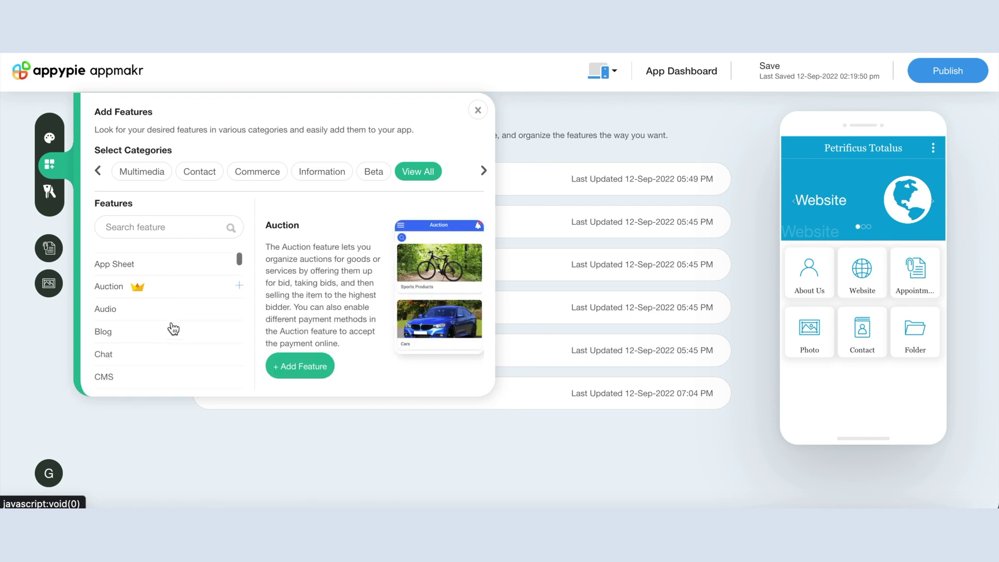
scroll(173, 328, down, 5)
scroll(174, 327, down, 3)
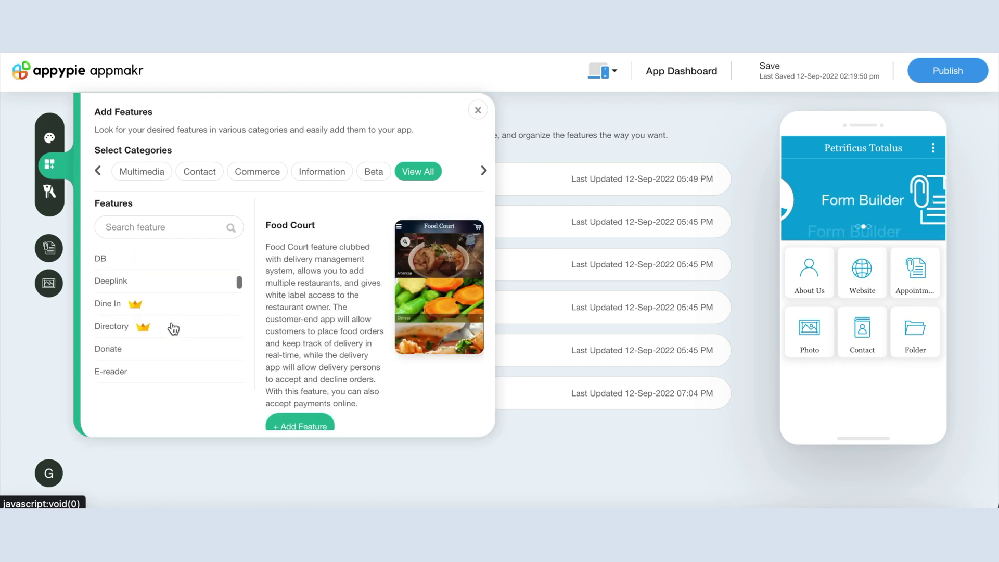
scroll(173, 327, up, 10)
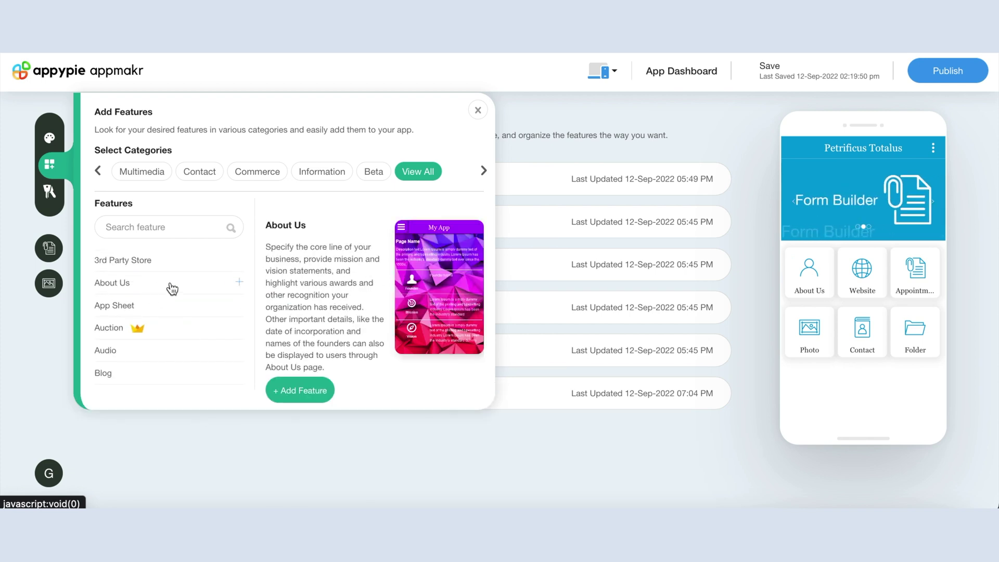
mouse_move(112, 283)
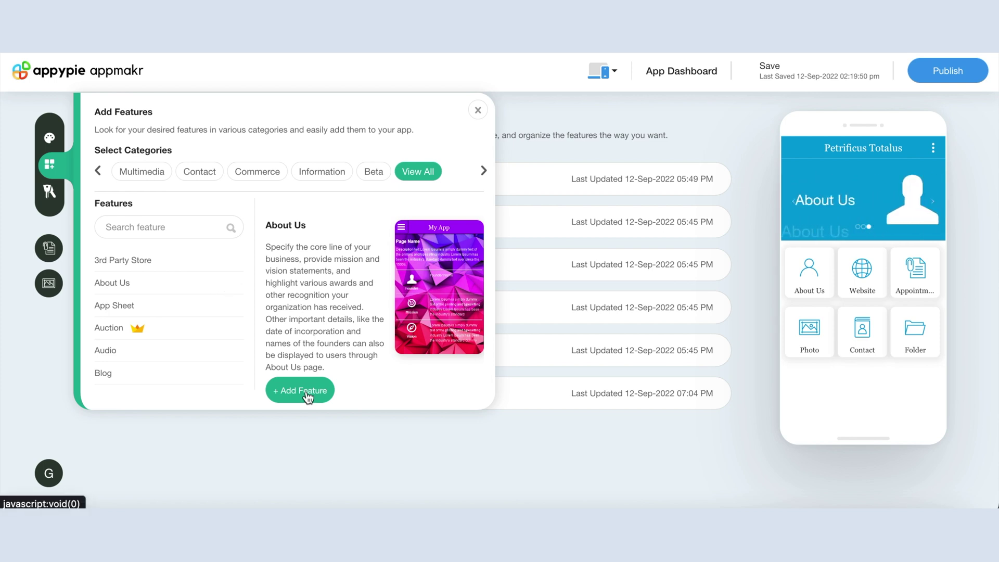
Add About Us from the catalogue as a second About Us feature.
click(300, 390)
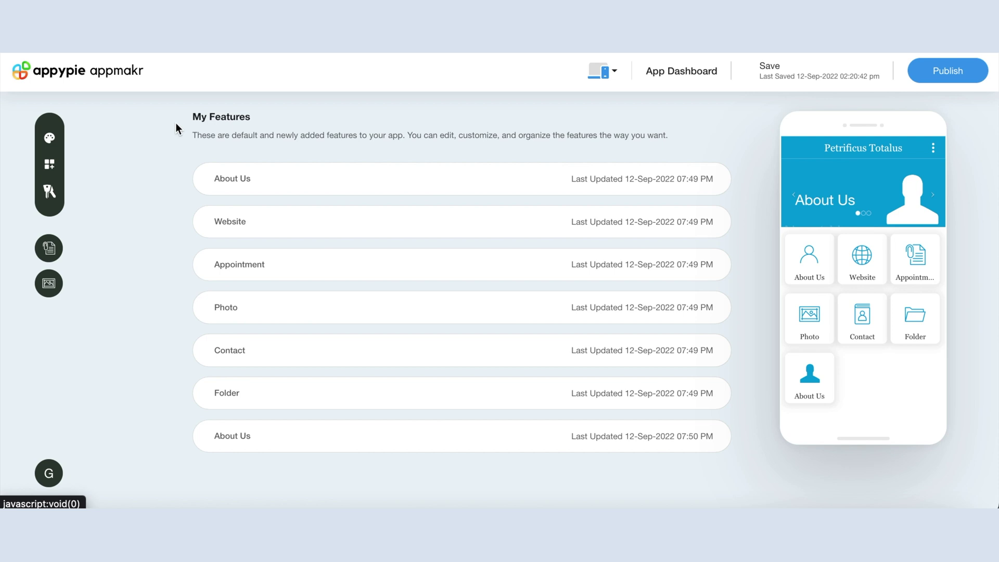
mouse_move(461, 179)
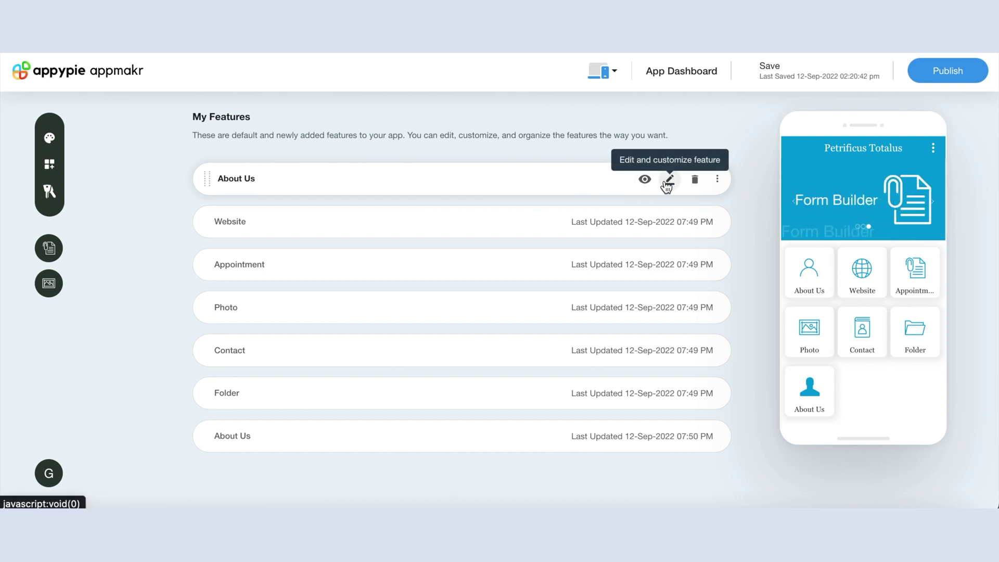
Open and close the About Us row's More options menu without changing anything.
click(720, 181)
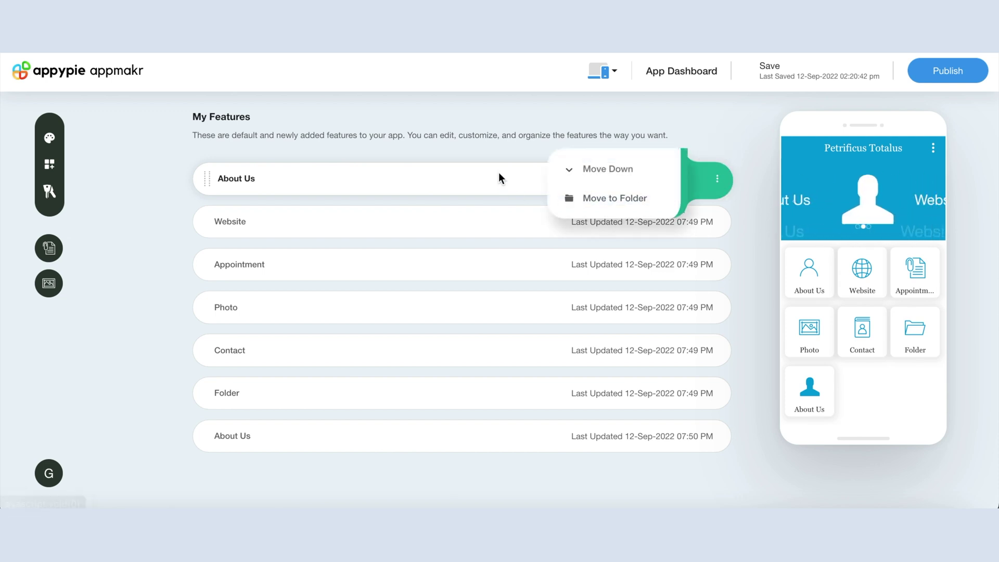
click(513, 151)
mouse_move(611, 175)
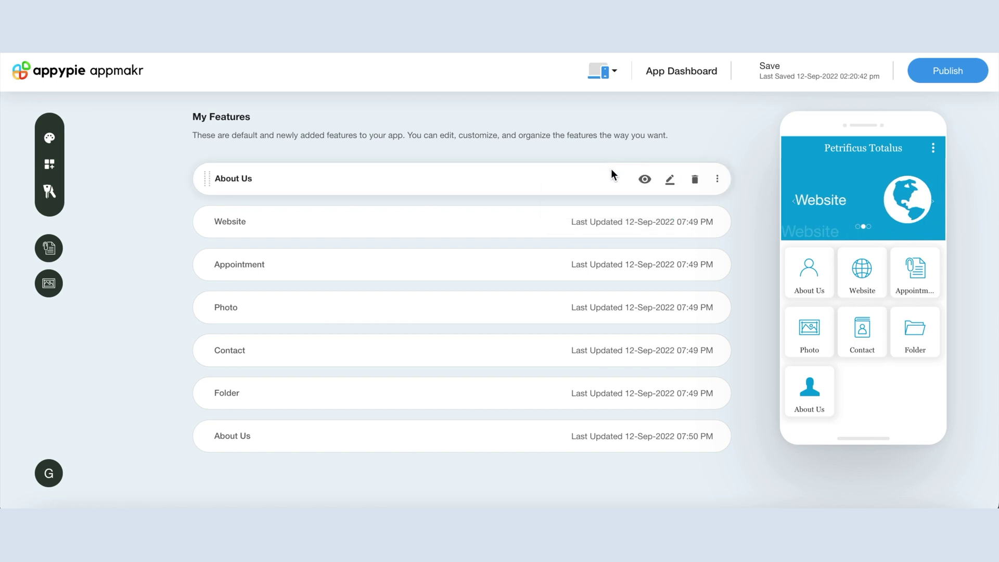
Open About Us, keep its icon, and edit the description, Founder name John Doe and biography.
click(670, 180)
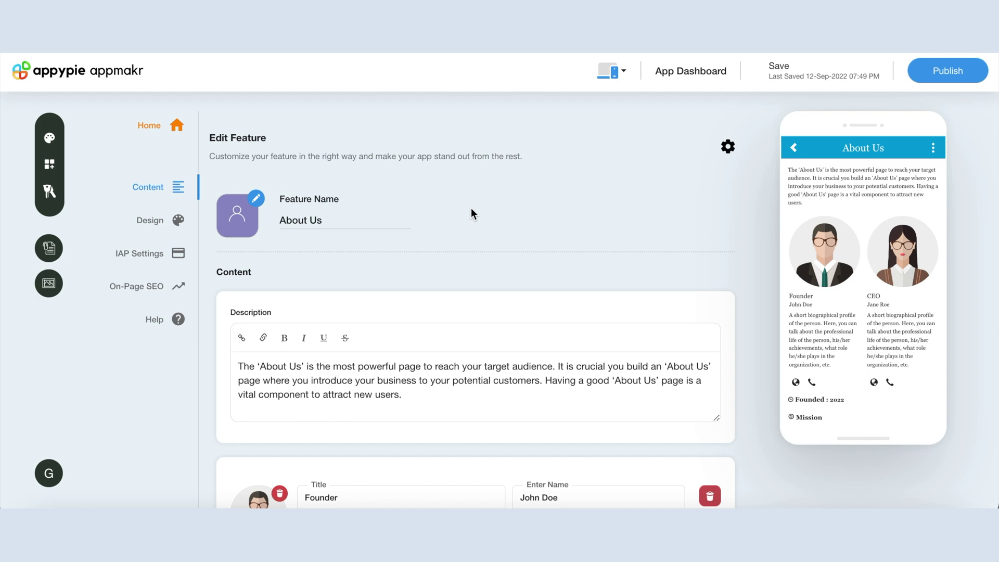
click(236, 213)
click(826, 101)
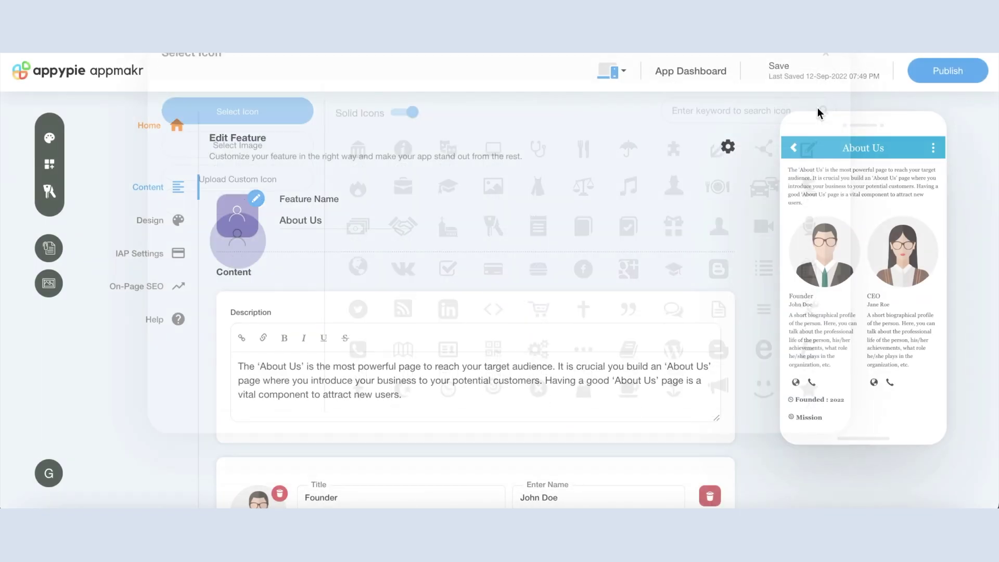
scroll(578, 258, down, 3)
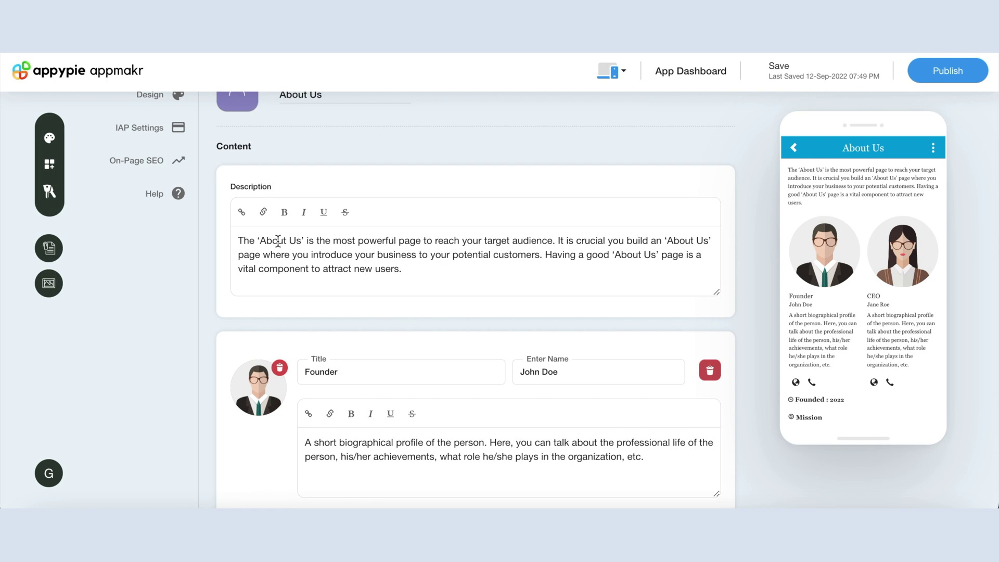
click(411, 268)
scroll(410, 266, down, 4)
scroll(411, 266, down, 1)
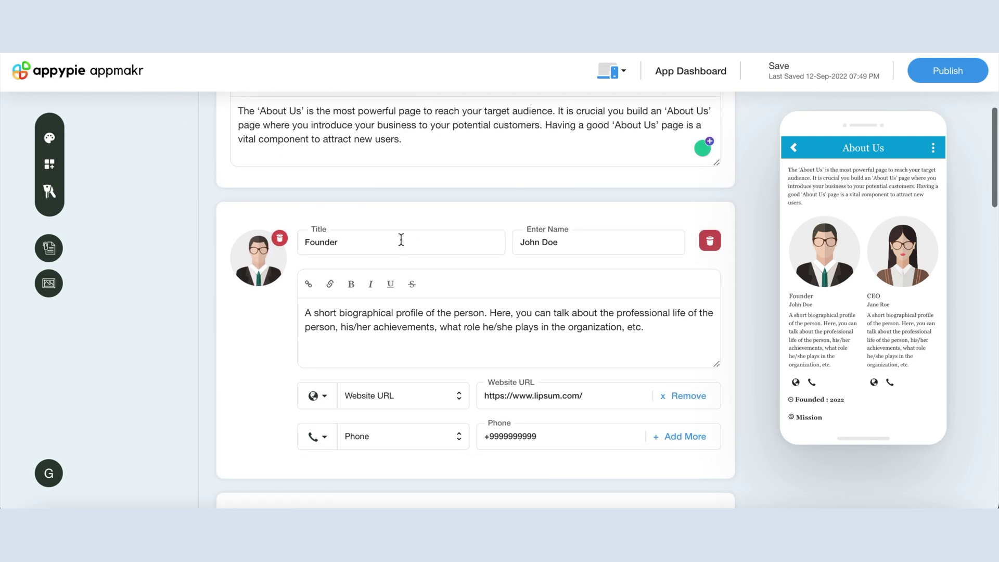
click(564, 242)
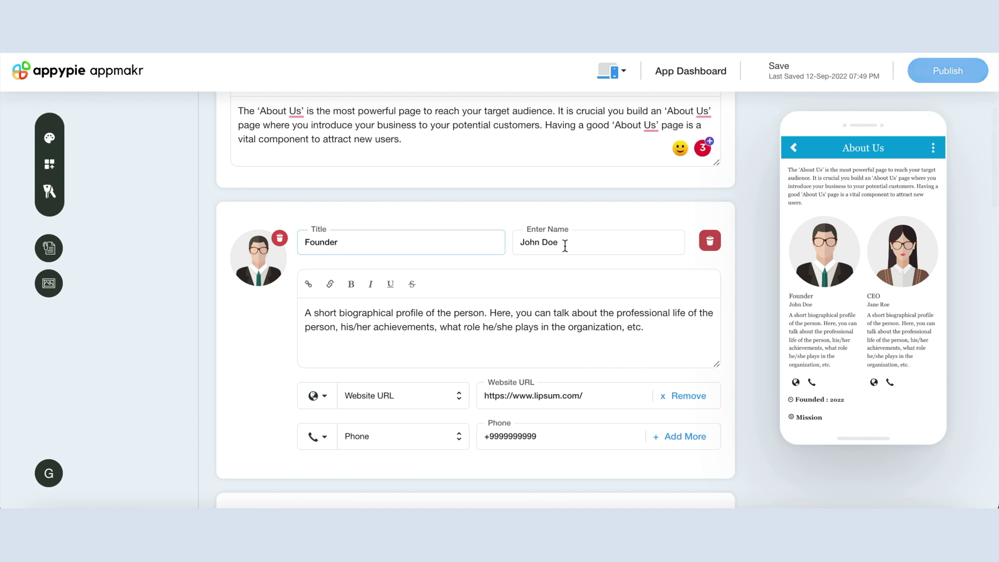
click(514, 322)
scroll(514, 321, down, 3)
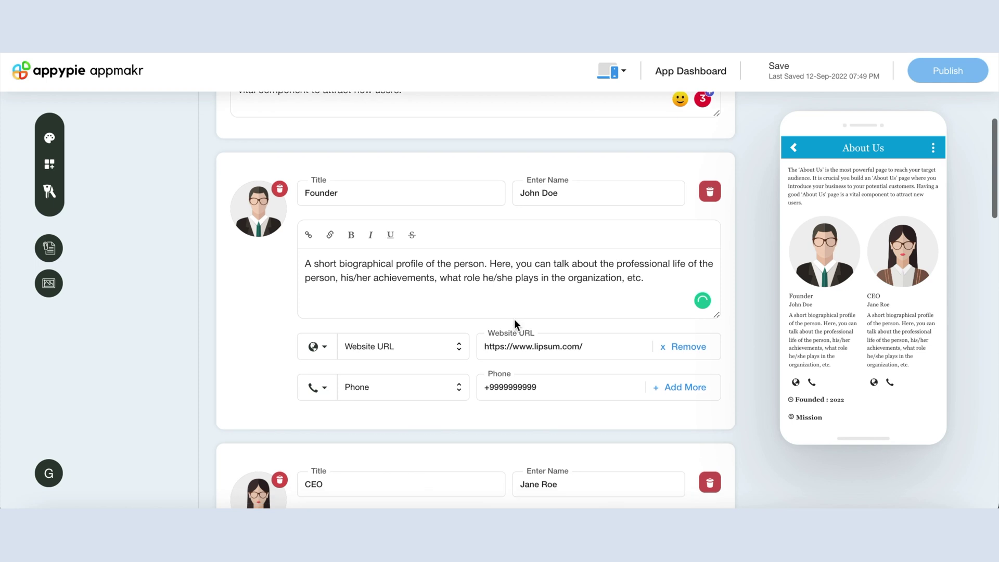
scroll(539, 367, down, 5)
scroll(541, 352, down, 3)
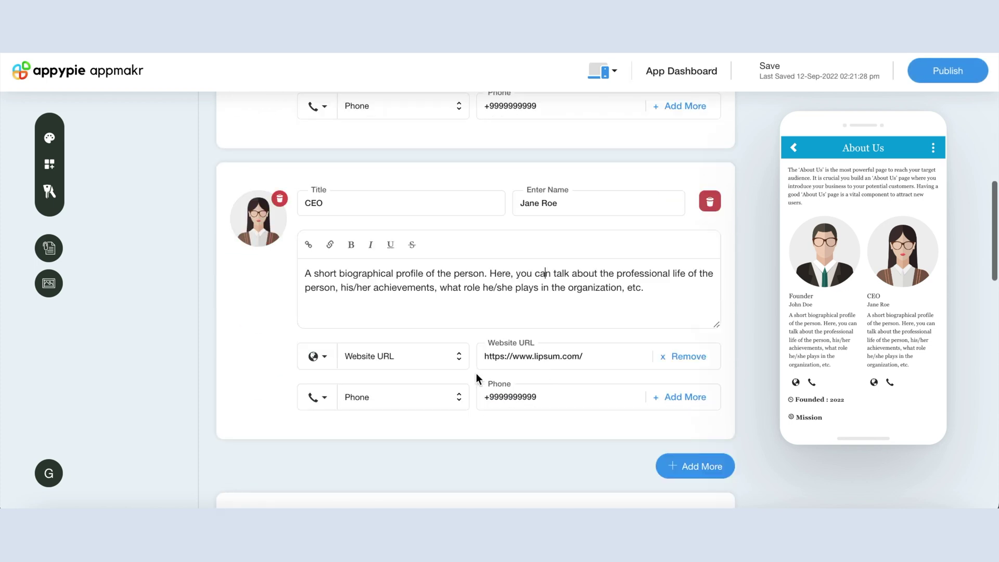
scroll(500, 367, down, 3)
scroll(486, 333, down, 3)
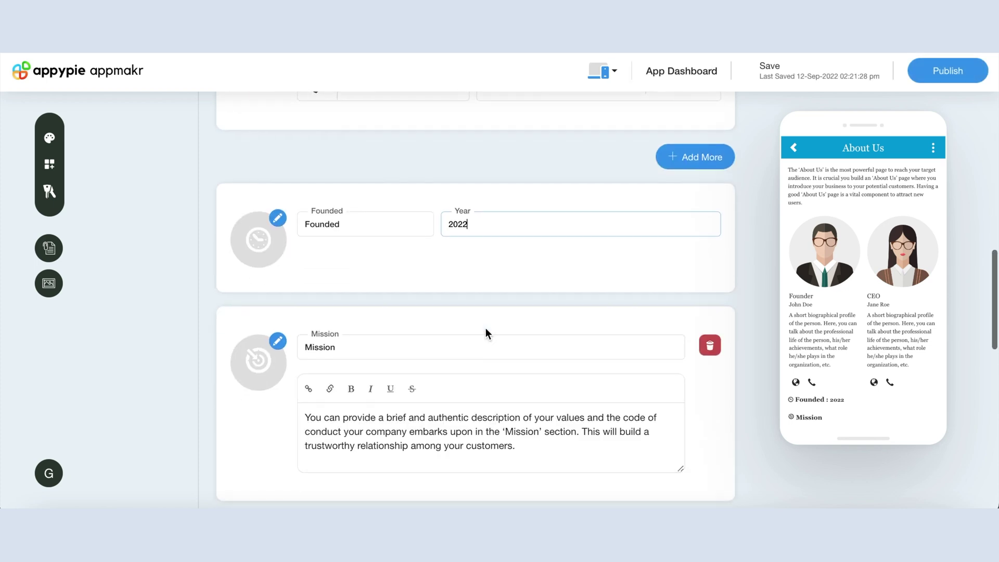
scroll(486, 333, down, 2)
click(433, 303)
scroll(433, 303, down, 3)
click(453, 388)
scroll(359, 413, down, 2)
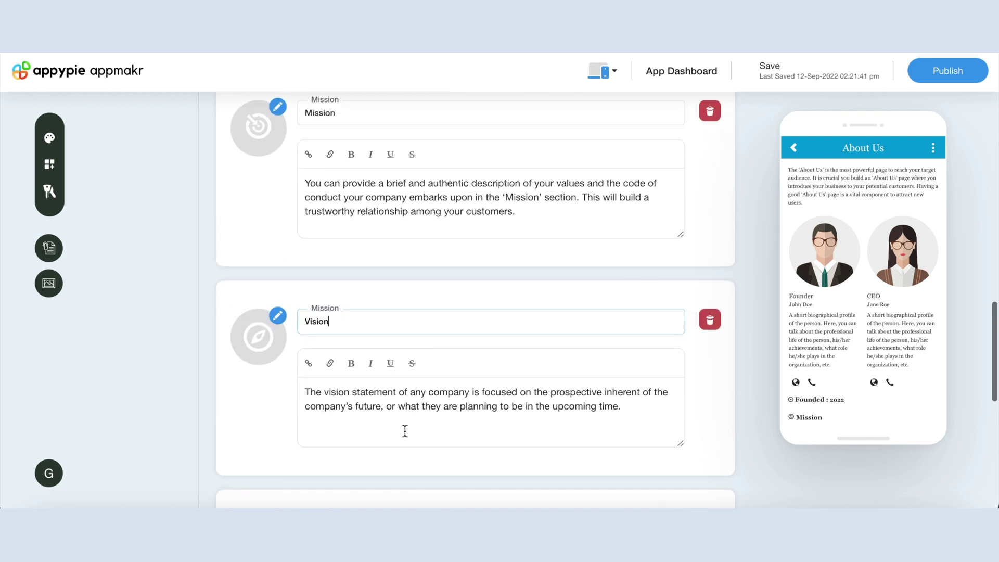
scroll(394, 413, down, 3)
click(330, 327)
click(400, 405)
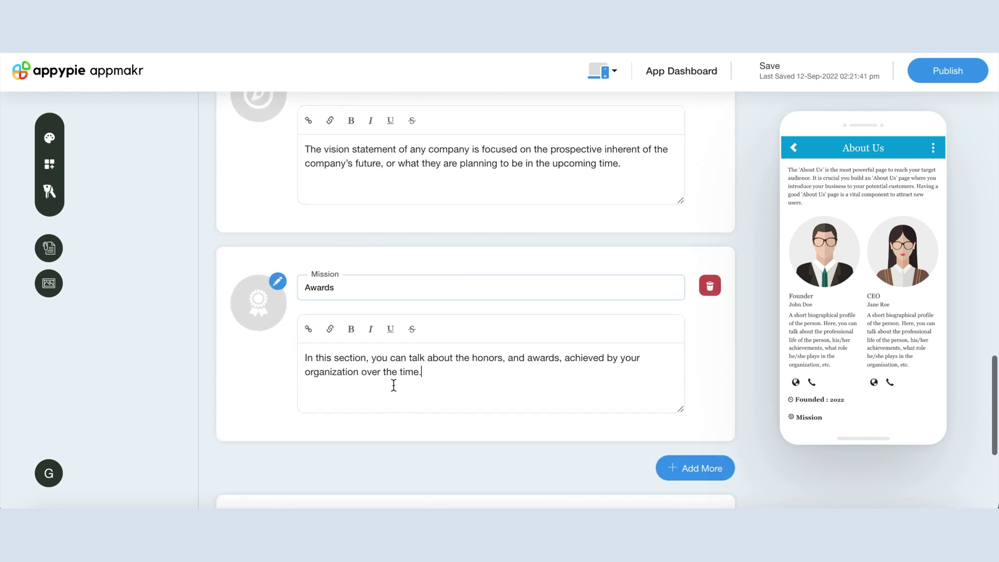
scroll(393, 386, down, 2)
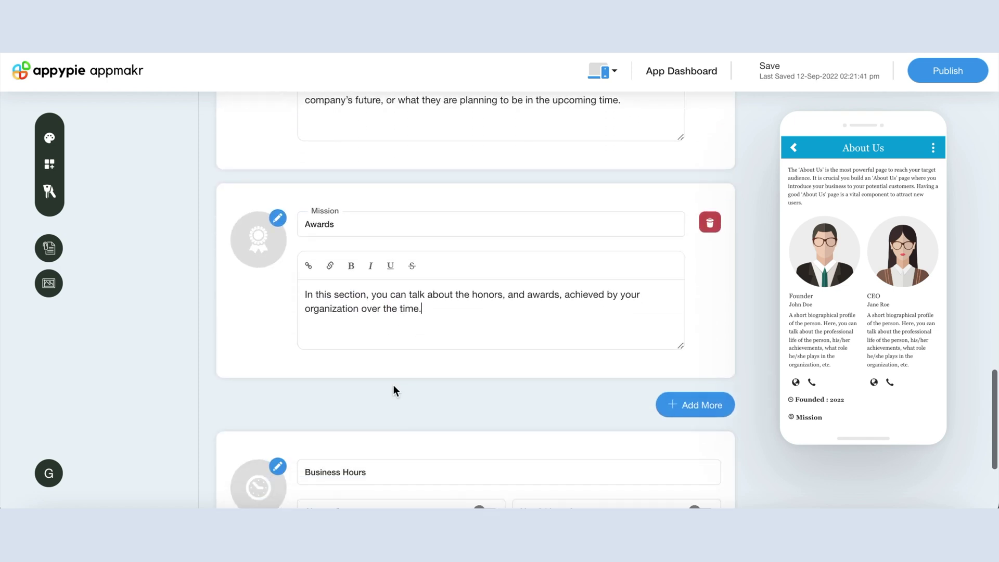
scroll(392, 385, down, 3)
click(390, 344)
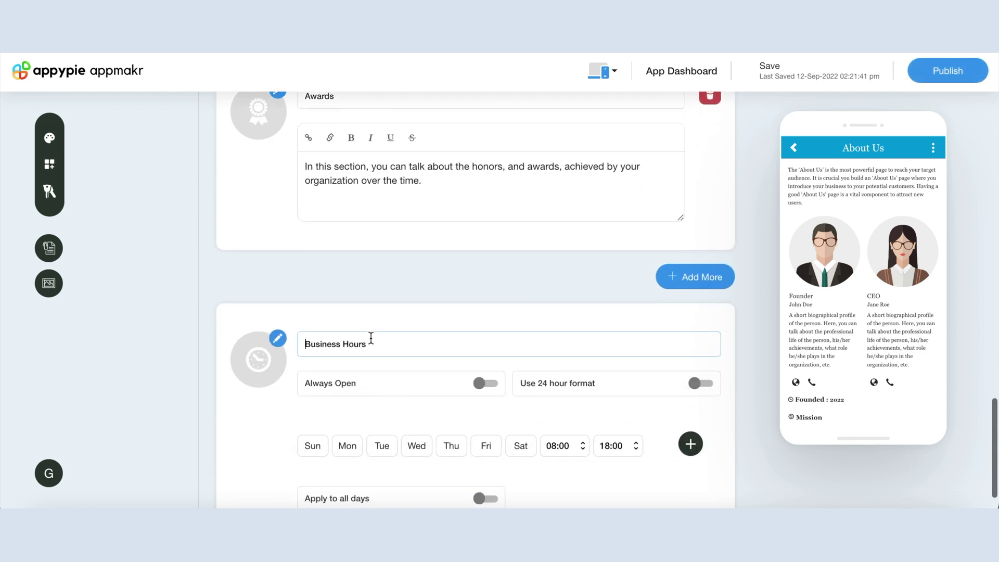
scroll(431, 336, down, 2)
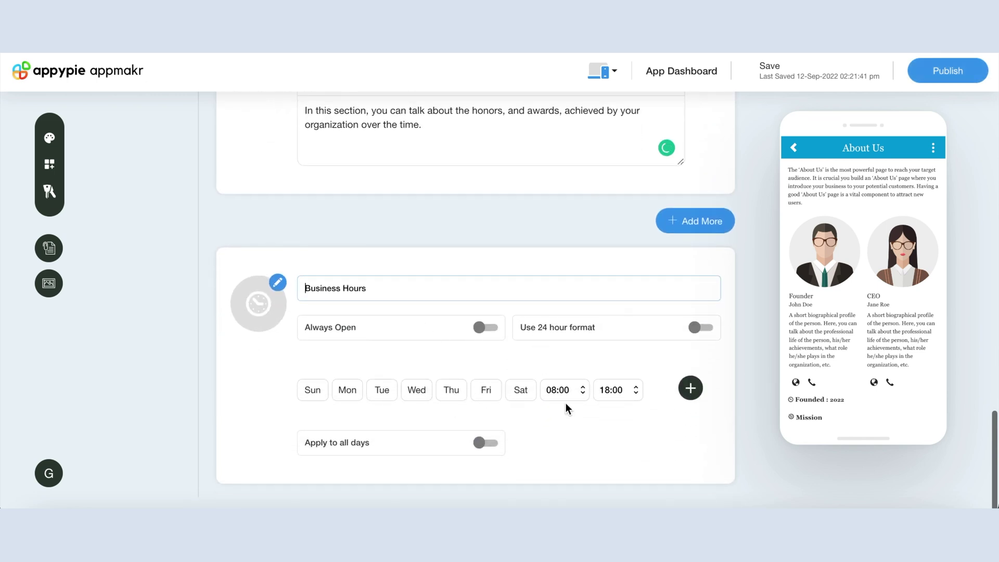
scroll(525, 445, up, 5)
scroll(526, 444, up, 5)
scroll(525, 444, up, 3)
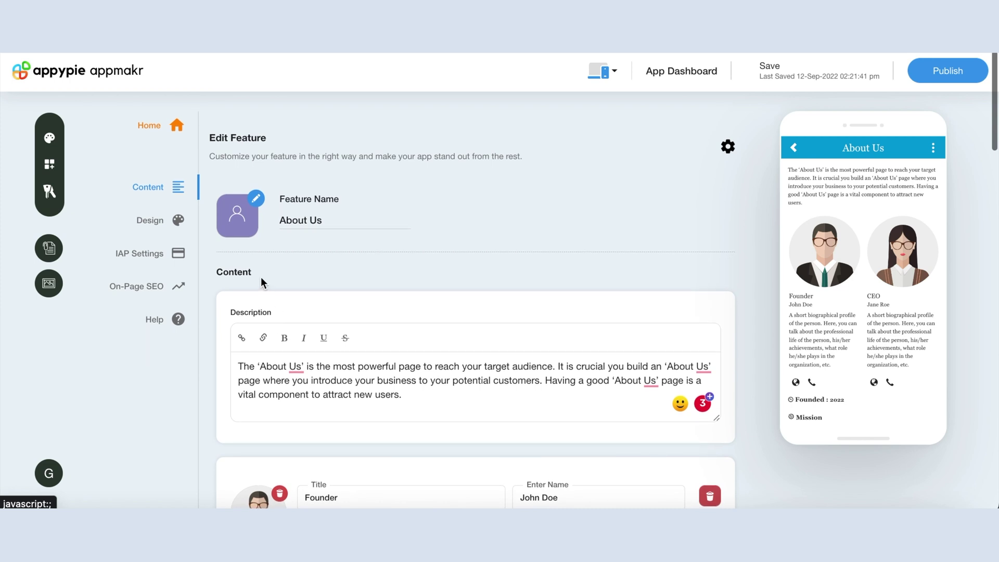
click(179, 220)
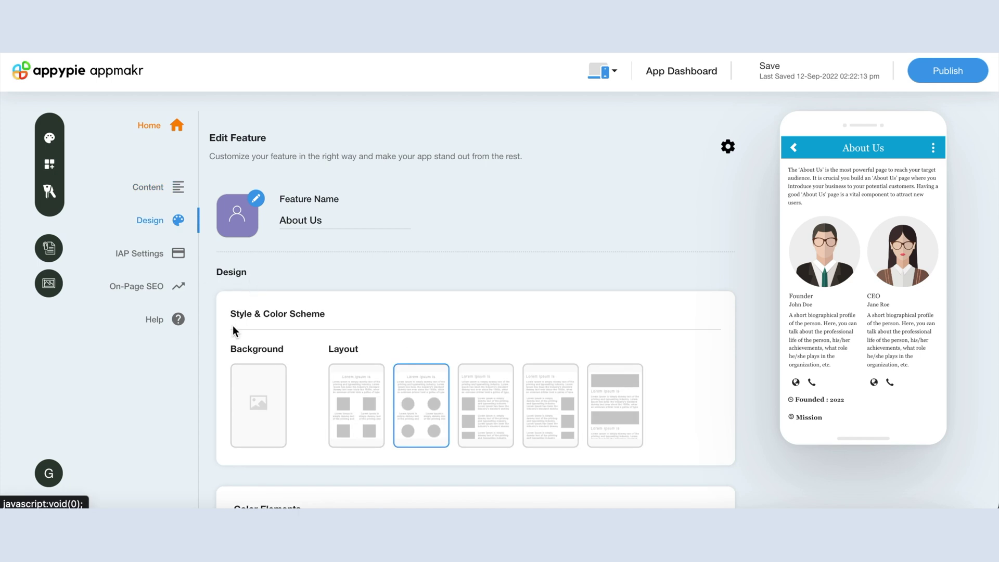
Review the solid background colours without choosing one, and keep Hide Border switched on.
click(263, 393)
click(234, 172)
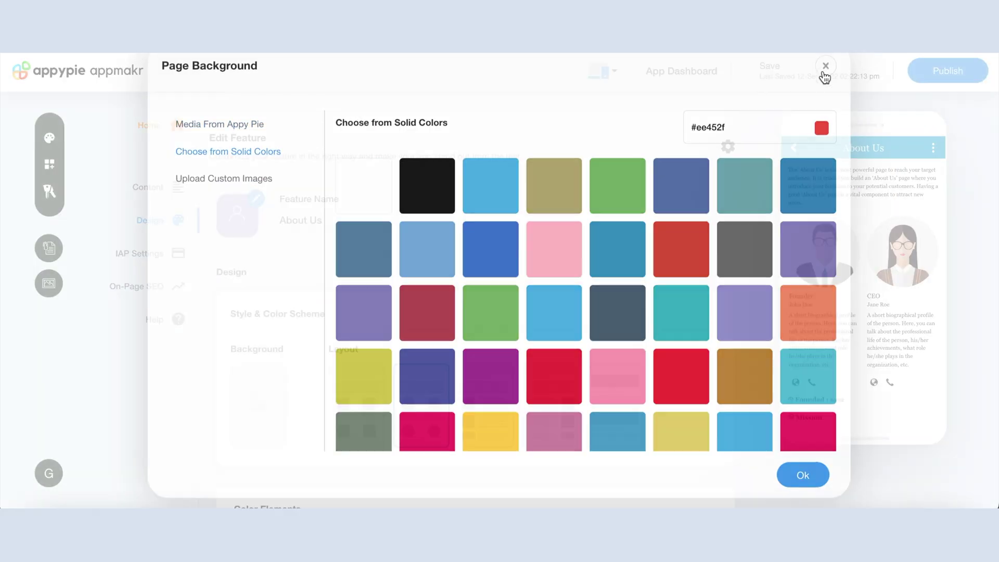
click(825, 67)
scroll(414, 390, down, 3)
scroll(412, 405, down, 2)
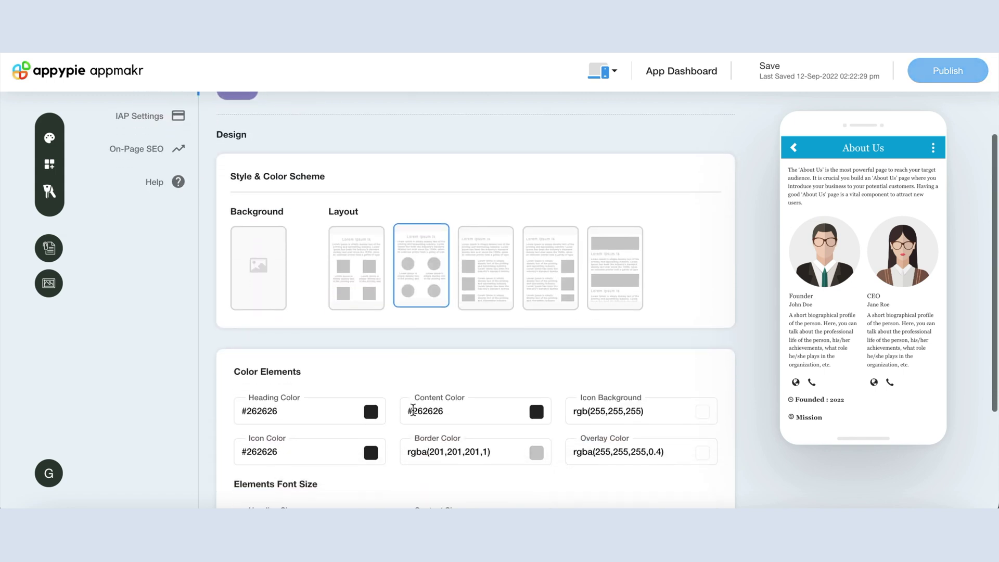
scroll(412, 405, down, 3)
scroll(412, 407, down, 2)
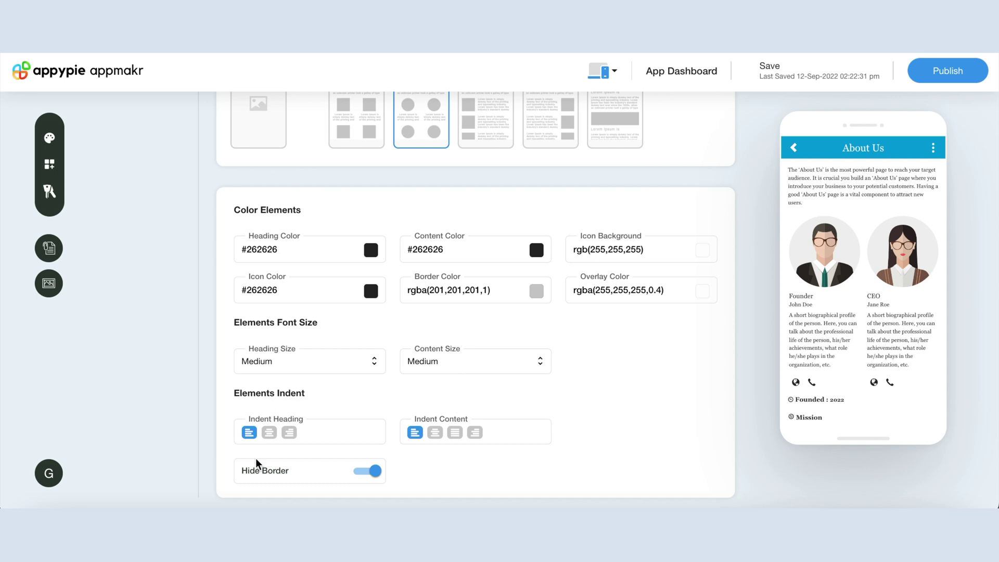
click(367, 471)
click(367, 471)
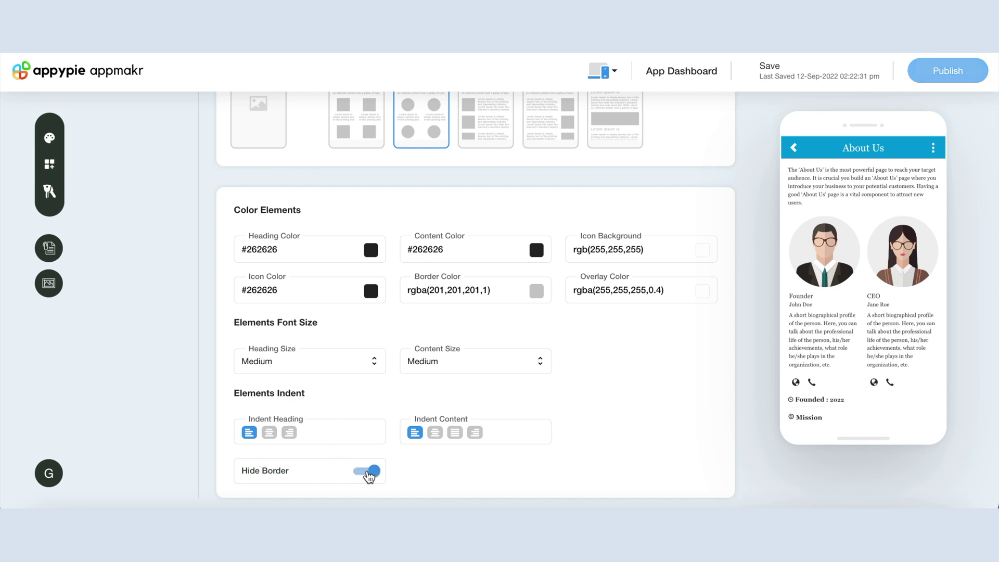
scroll(467, 331, up, 6)
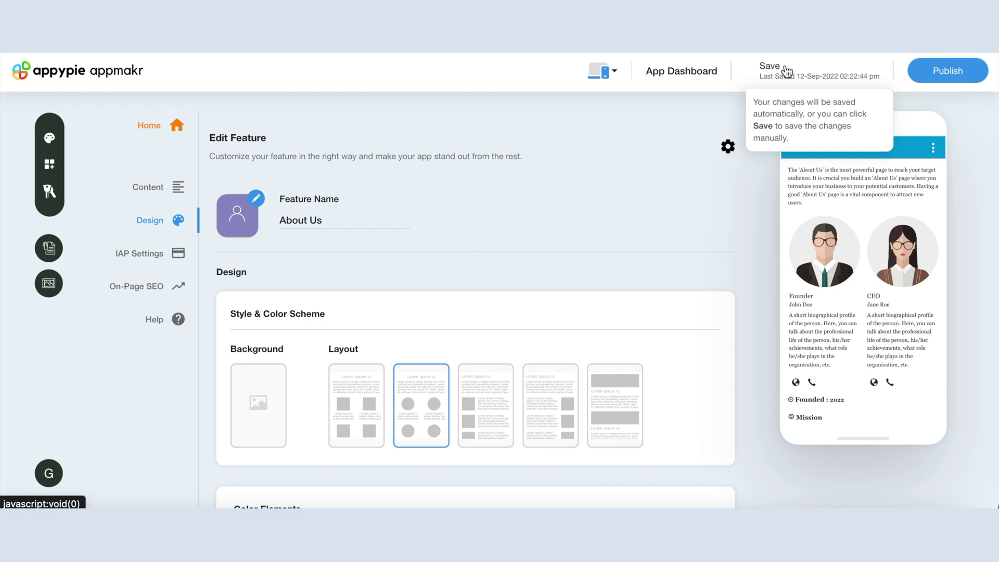
Save the About Us changes, publish the app, and dismiss the success message.
click(786, 70)
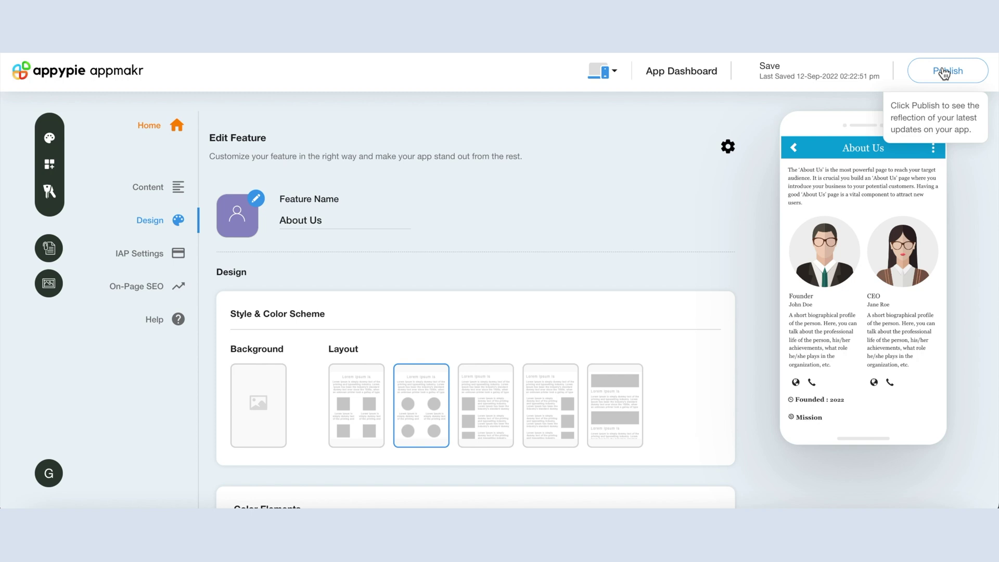
click(944, 72)
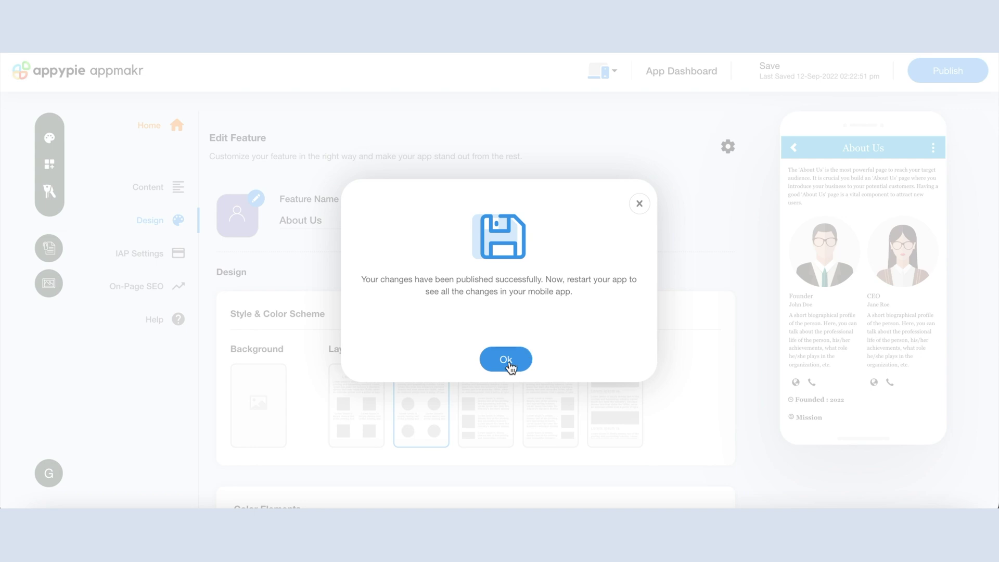
click(513, 367)
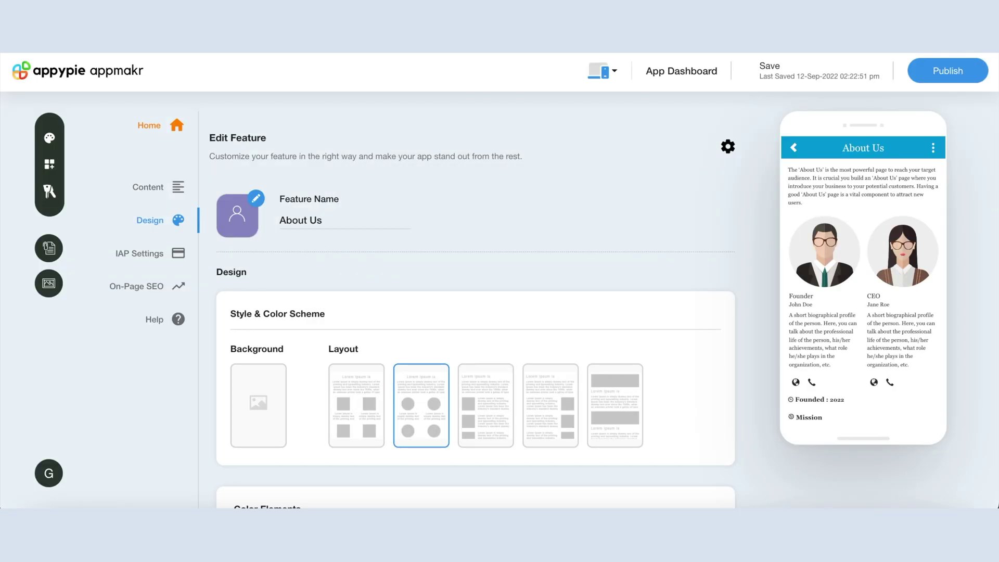